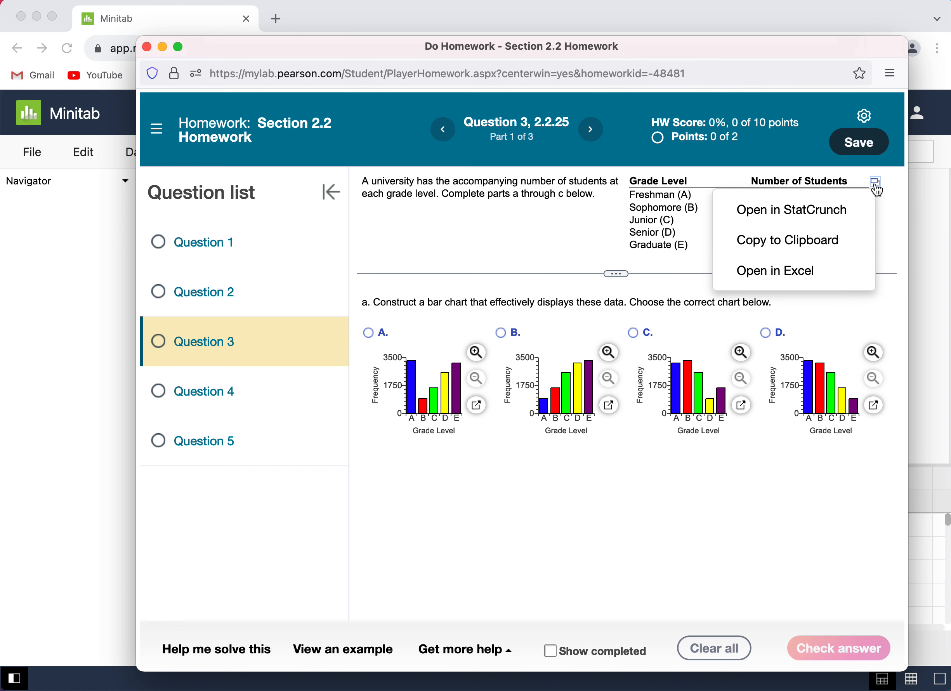
Step: Copy the question's grade-level table to the clipboard, switch to Minitab, and paste it into the worksheet starting at the C1 name cell
{"action": "left_click", "coordinate": [834, 241]}
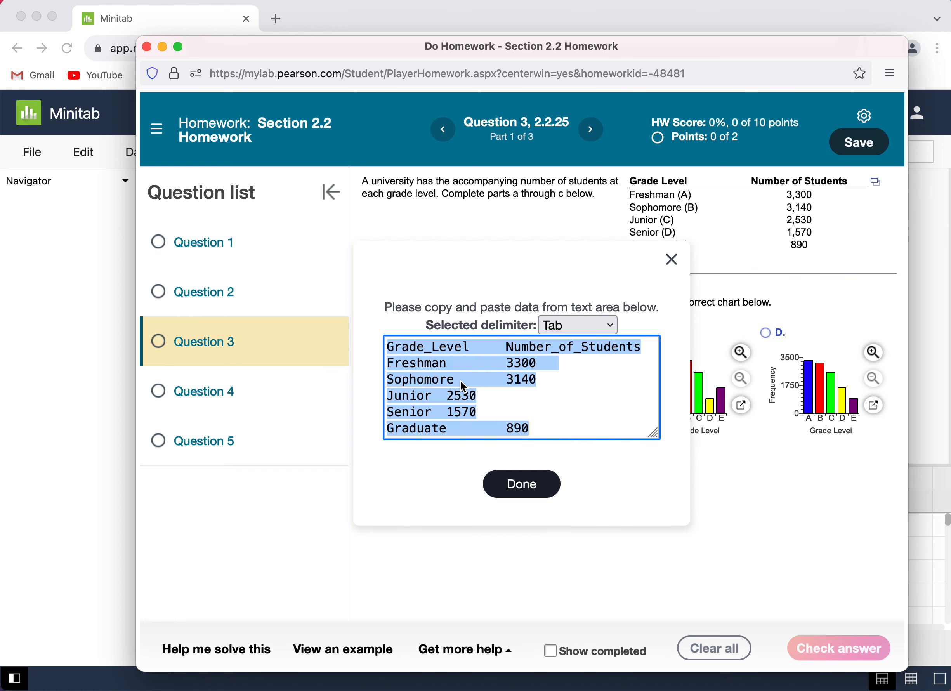
{"action": "left_click", "coordinate": [526, 483]}
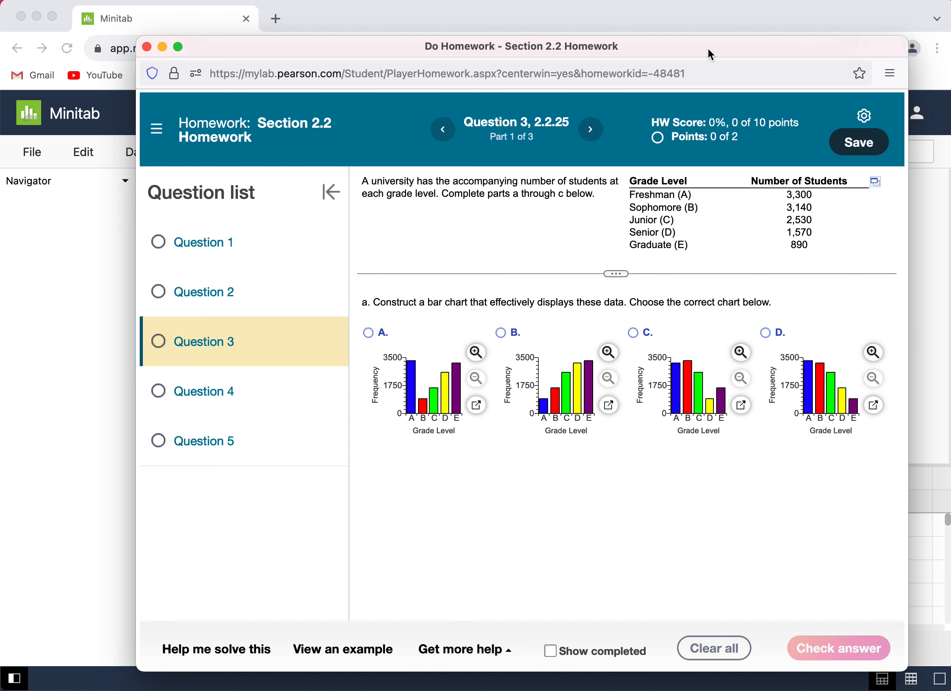
{"action": "left_click_drag", "start_coordinate": [542, 46], "coordinate": [733, 44]}
{"action": "left_click", "coordinate": [715, 24]}
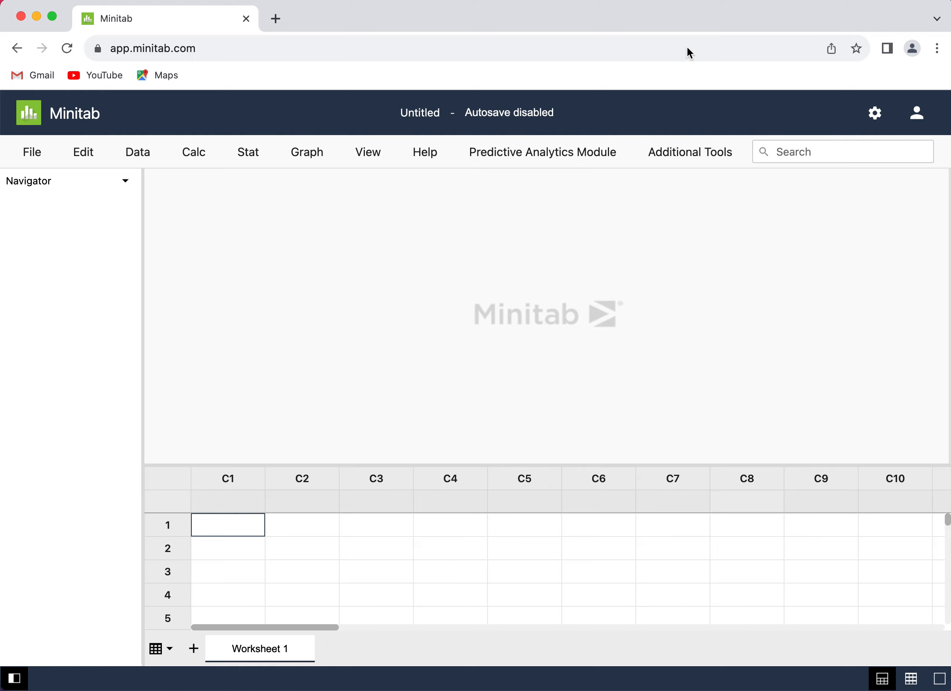
{"action": "left_click", "coordinate": [248, 505]}
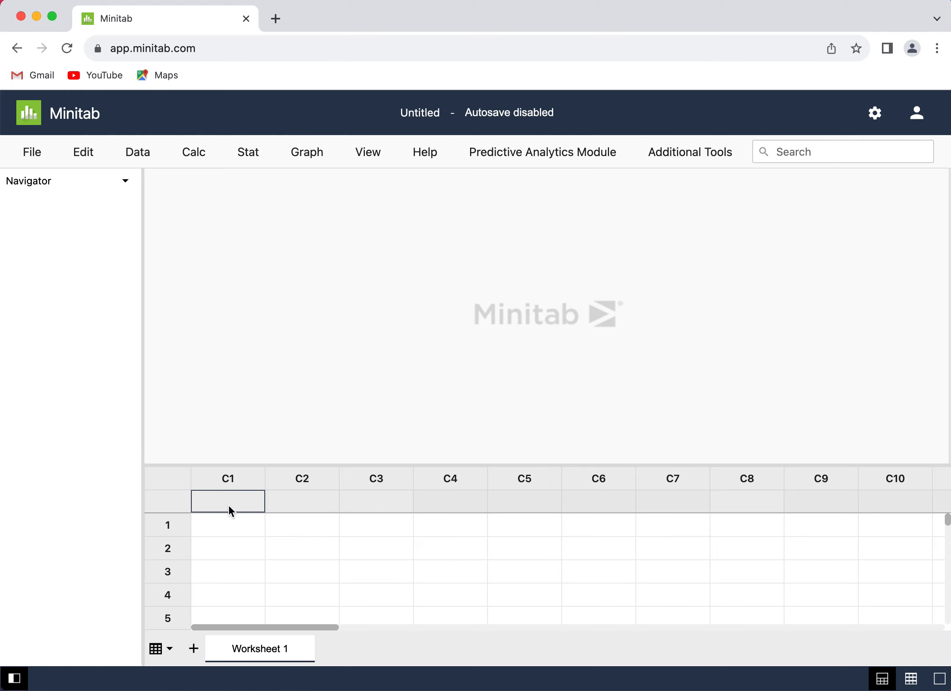
{"action": "key", "text": "super+v"}
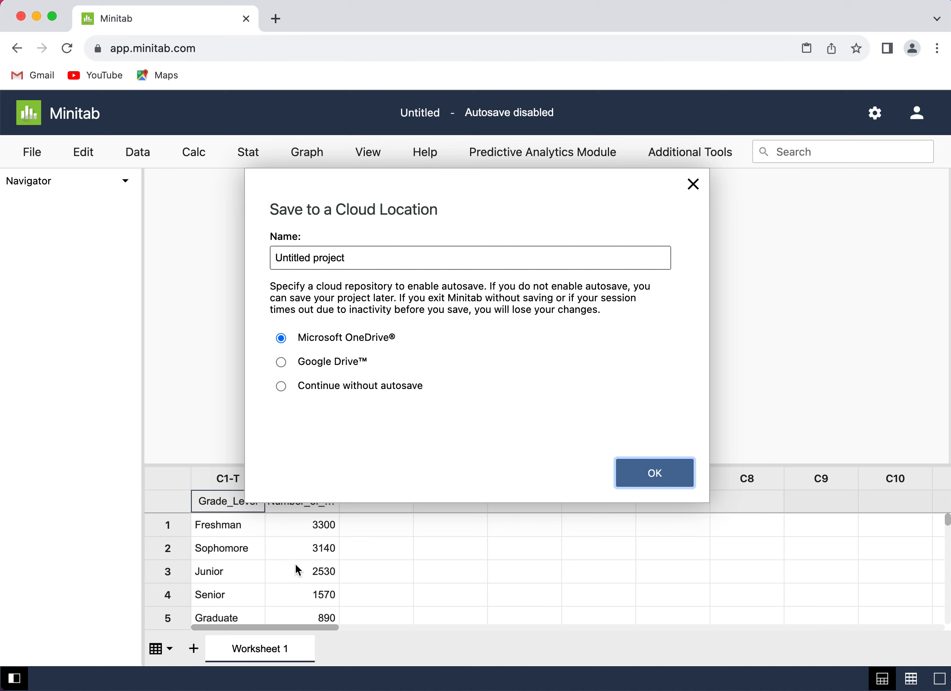
Step: Choose to continue without autosave, and widen columns C1 and C2 to fit the full Grade_Level and Number_of_Students headings
{"action": "left_click", "coordinate": [360, 386]}
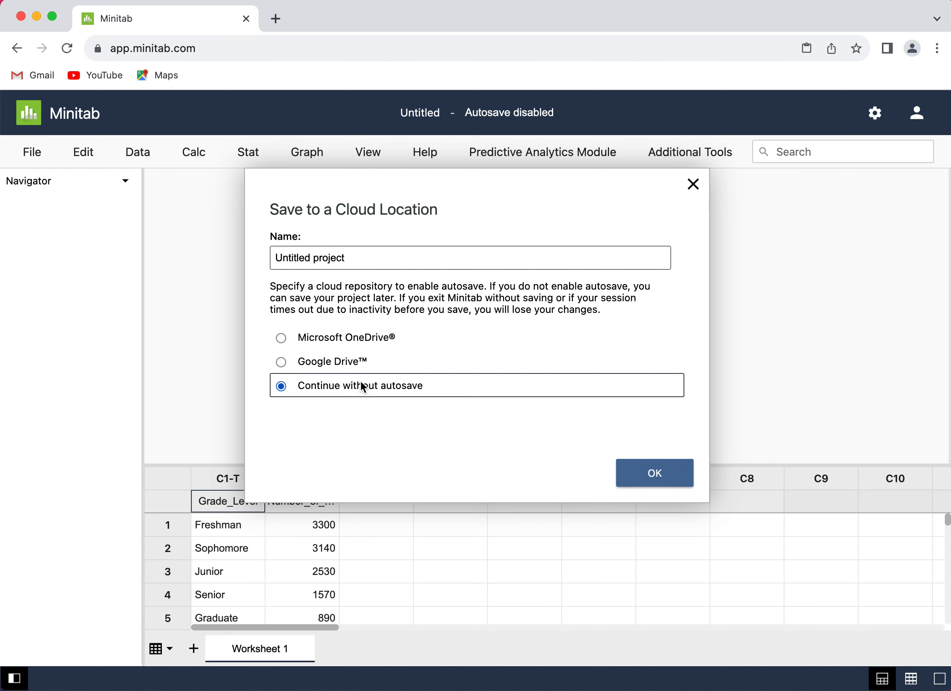
{"action": "left_click", "coordinate": [639, 469]}
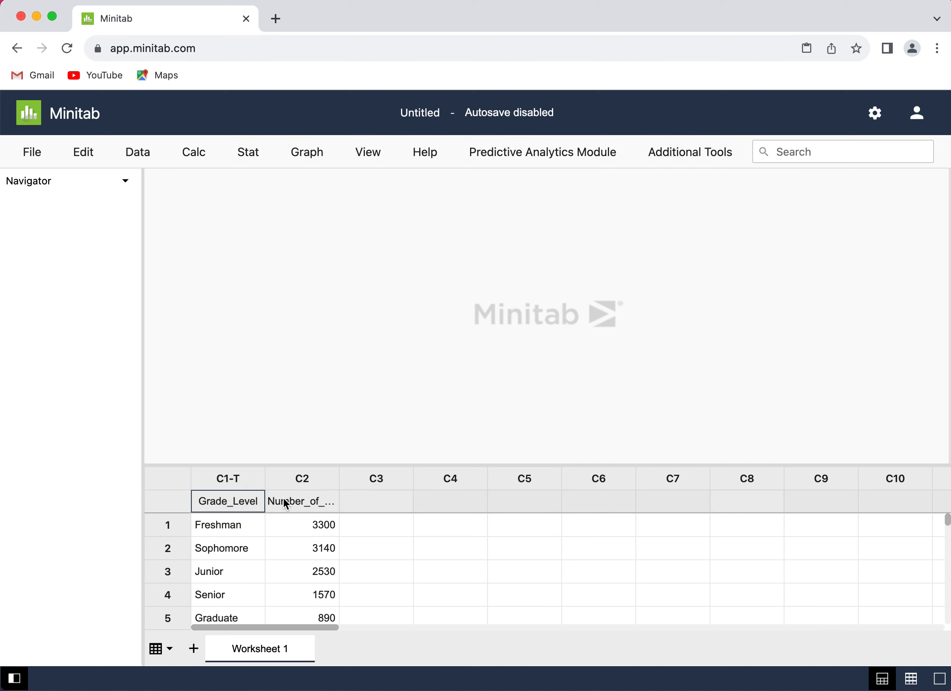
{"action": "left_click_drag", "start_coordinate": [264, 476], "coordinate": [293, 476]}
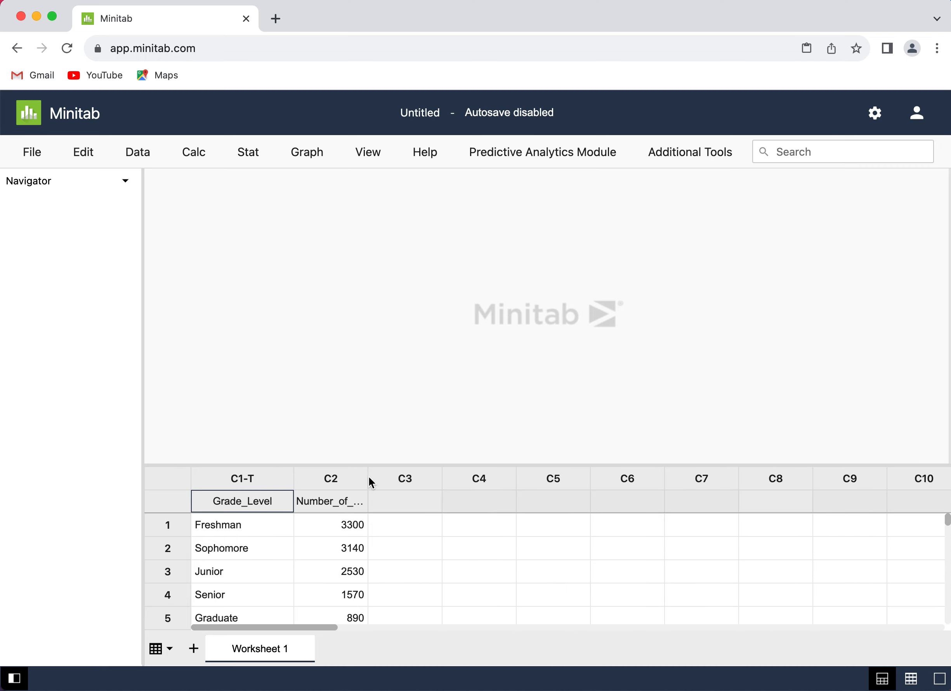
{"action": "left_click_drag", "start_coordinate": [368, 477], "coordinate": [412, 482]}
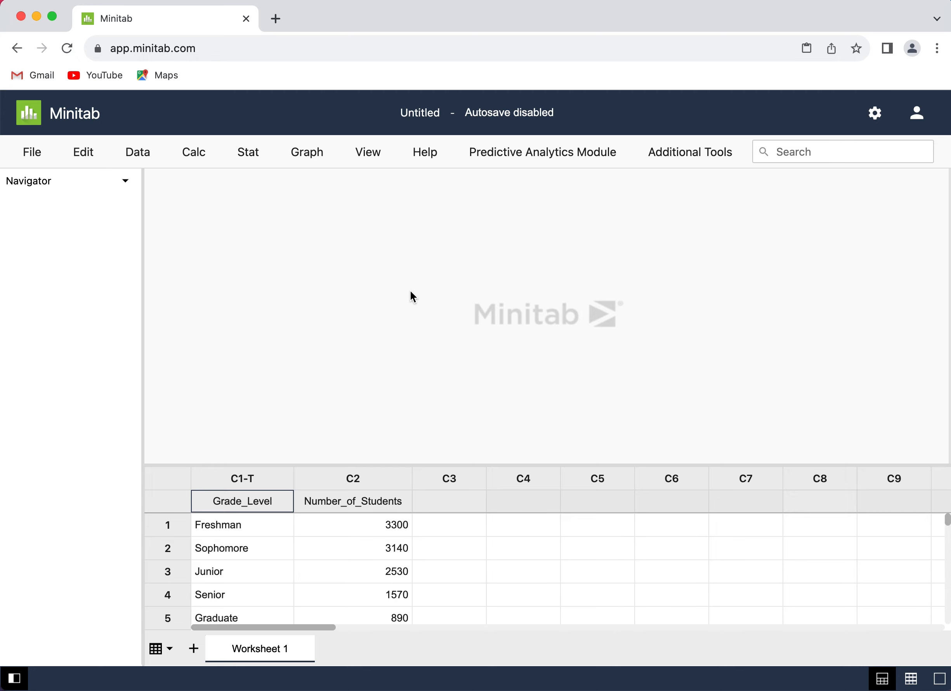
Step: Set up a simple bar chart of summarized table data with Number_of_Students as Y-variable and Grade_Level as categorical variable
{"action": "left_click", "coordinate": [311, 154]}
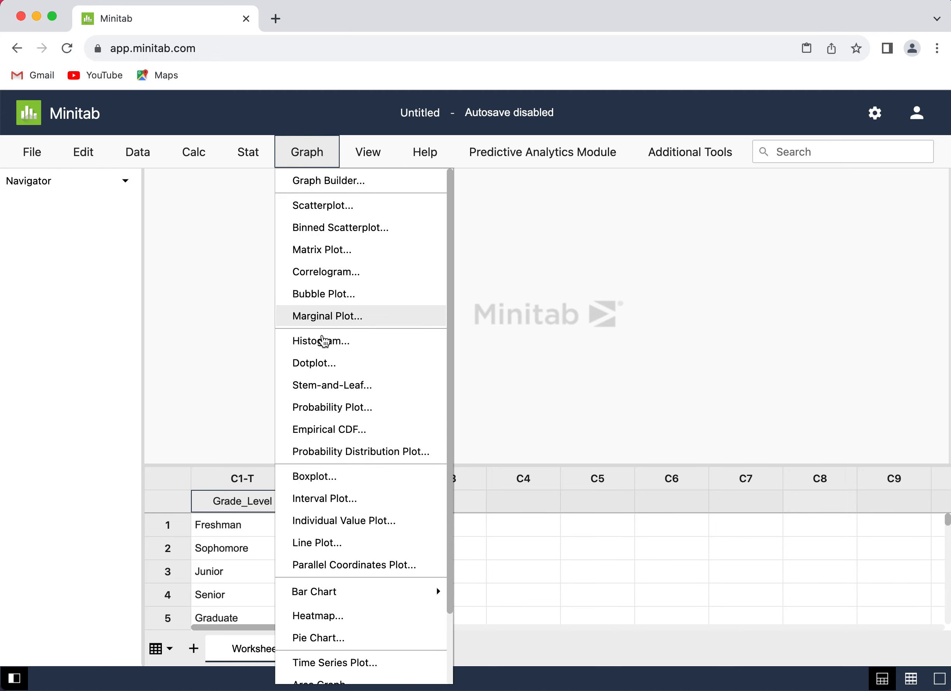
{"action": "left_click", "coordinate": [386, 594]}
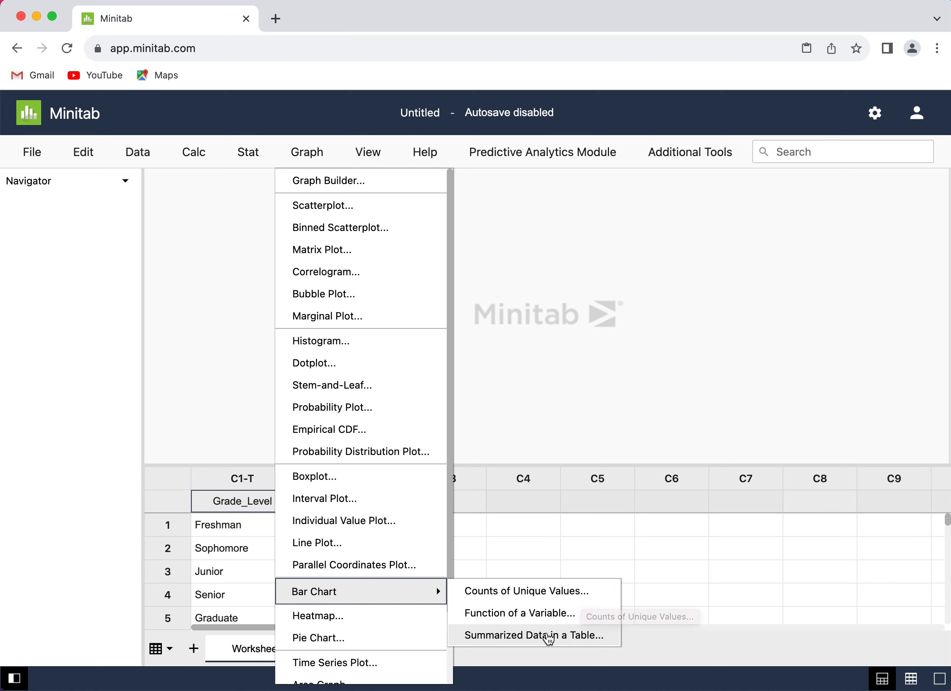
{"action": "left_click", "coordinate": [508, 636]}
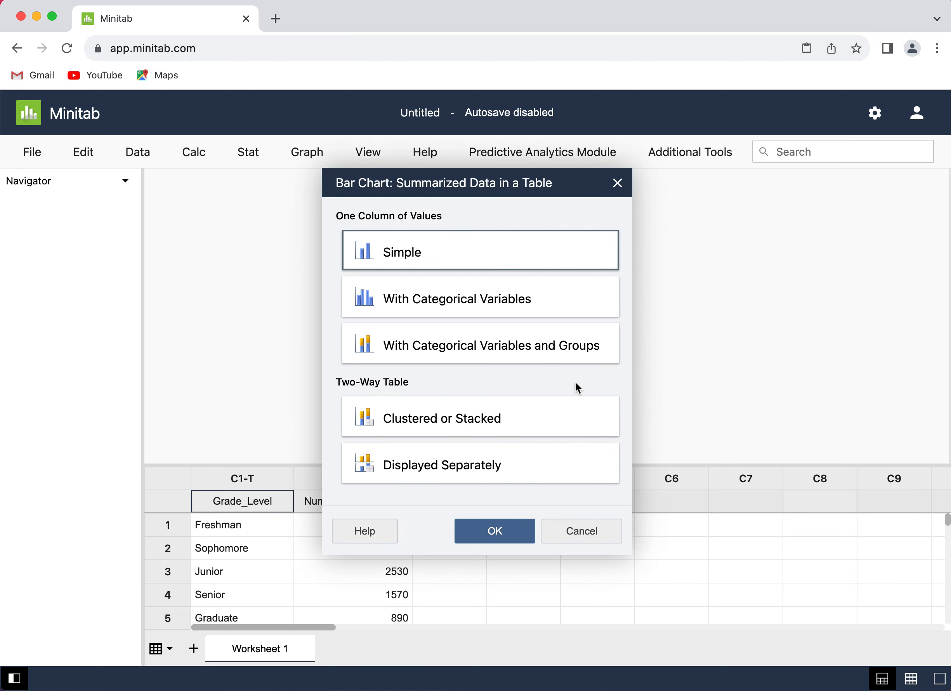
{"action": "left_click", "coordinate": [511, 536]}
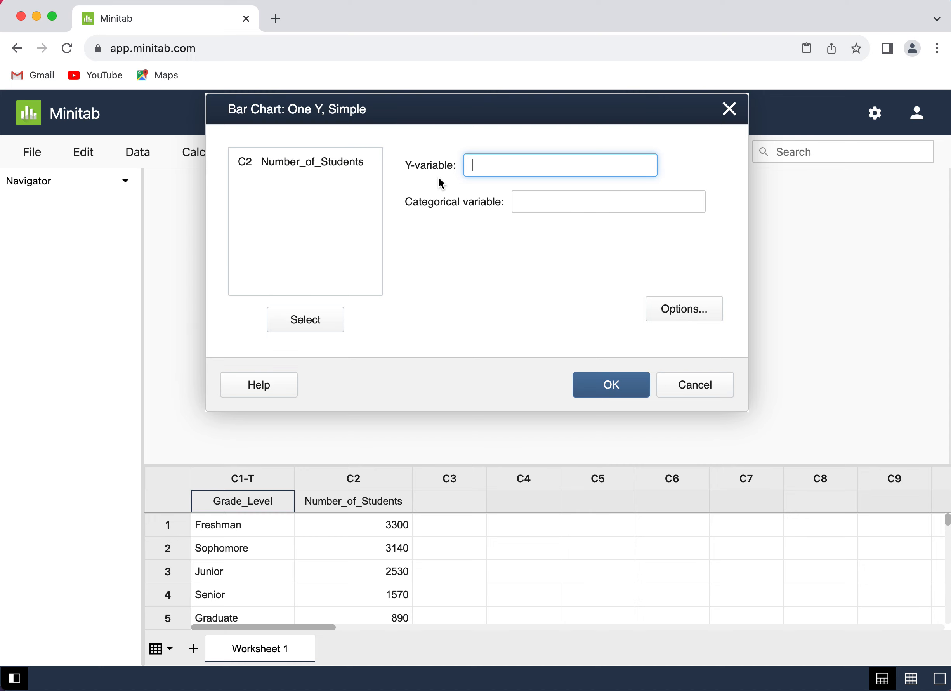
{"action": "left_click_drag", "start_coordinate": [328, 160], "coordinate": [328, 160]}
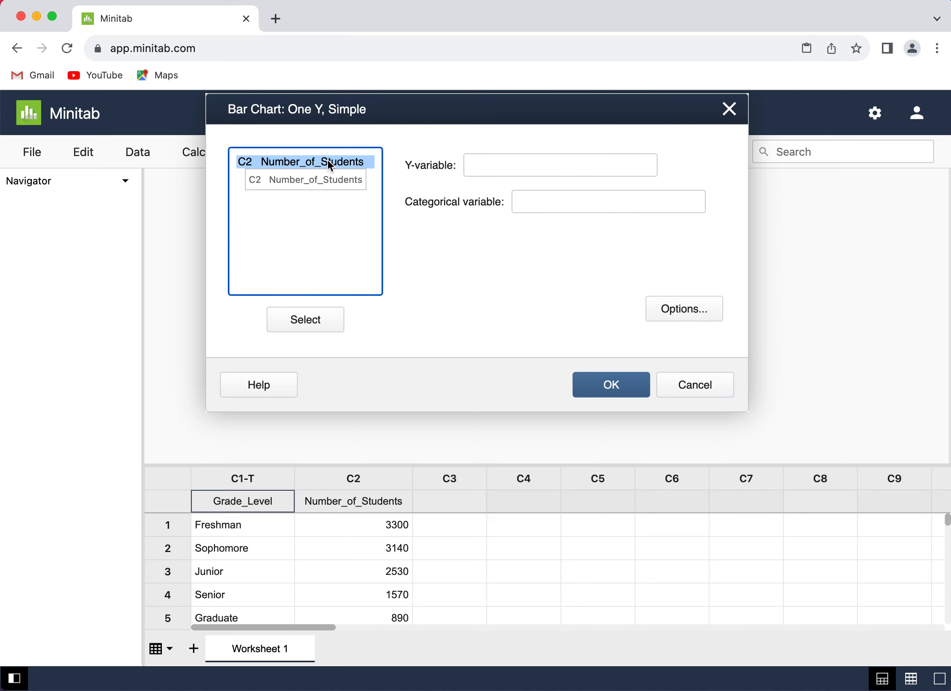
{"action": "left_click", "coordinate": [319, 329]}
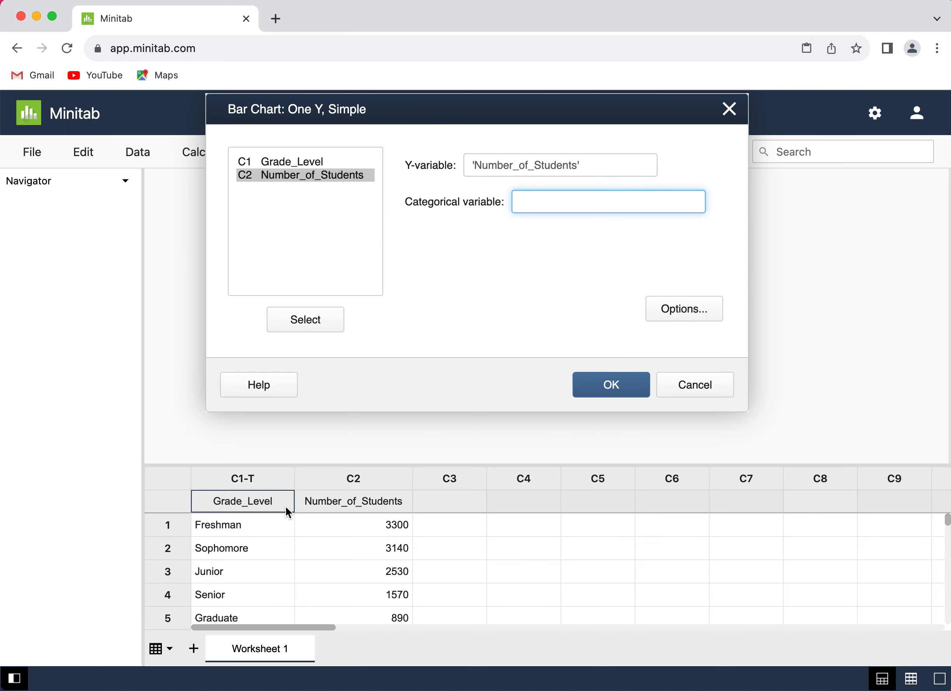
{"action": "left_click_drag", "start_coordinate": [303, 161], "coordinate": [300, 162]}
{"action": "left_click", "coordinate": [315, 327]}
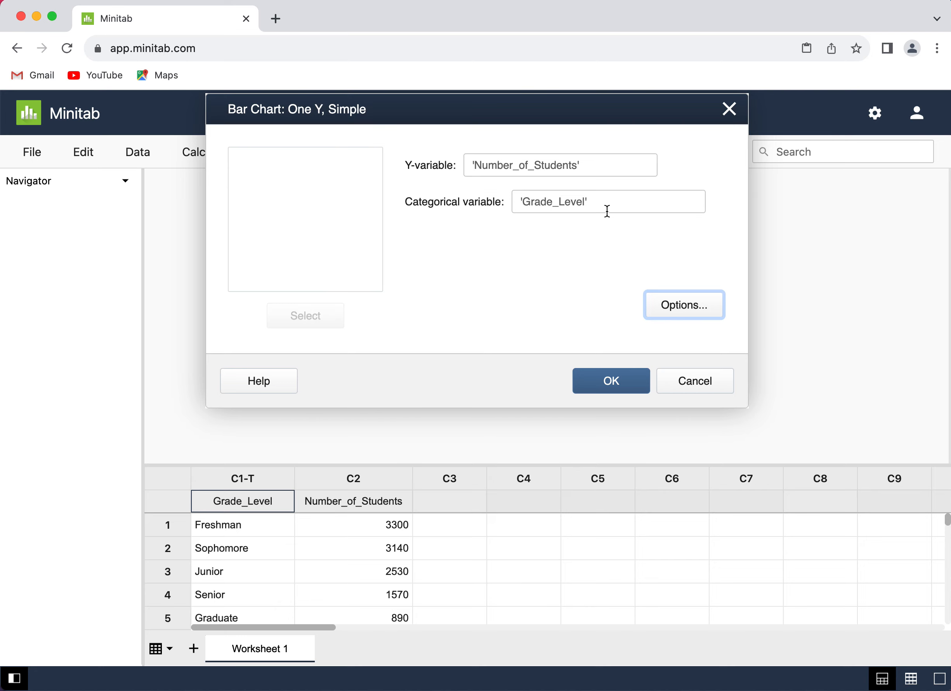
Step: Enable data labels in the bar chart's options and generate the chart
{"action": "left_click", "coordinate": [697, 314]}
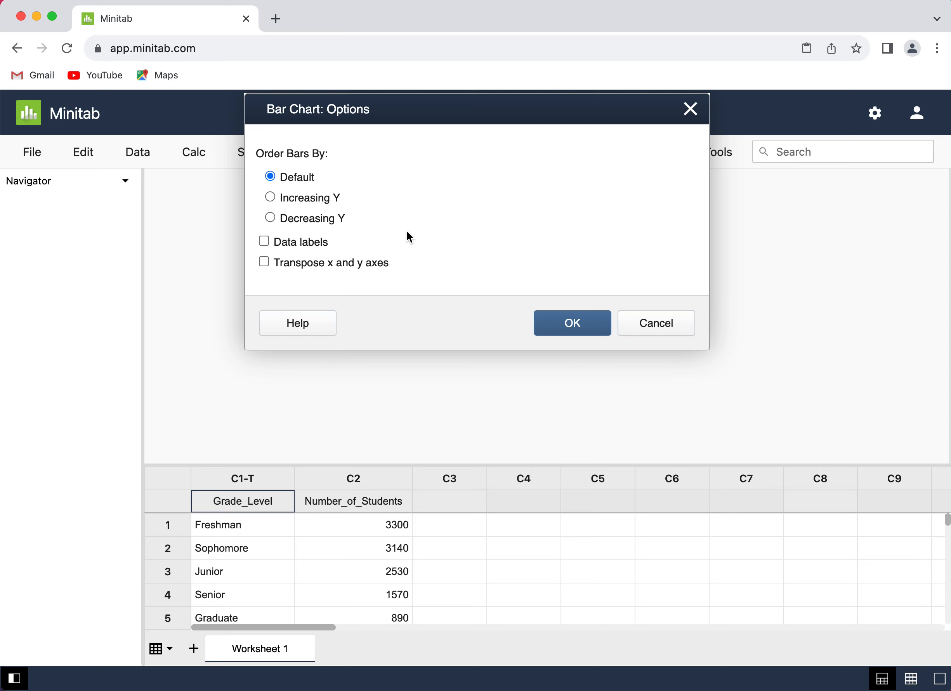
{"action": "left_click", "coordinate": [325, 246]}
{"action": "left_click", "coordinate": [579, 330]}
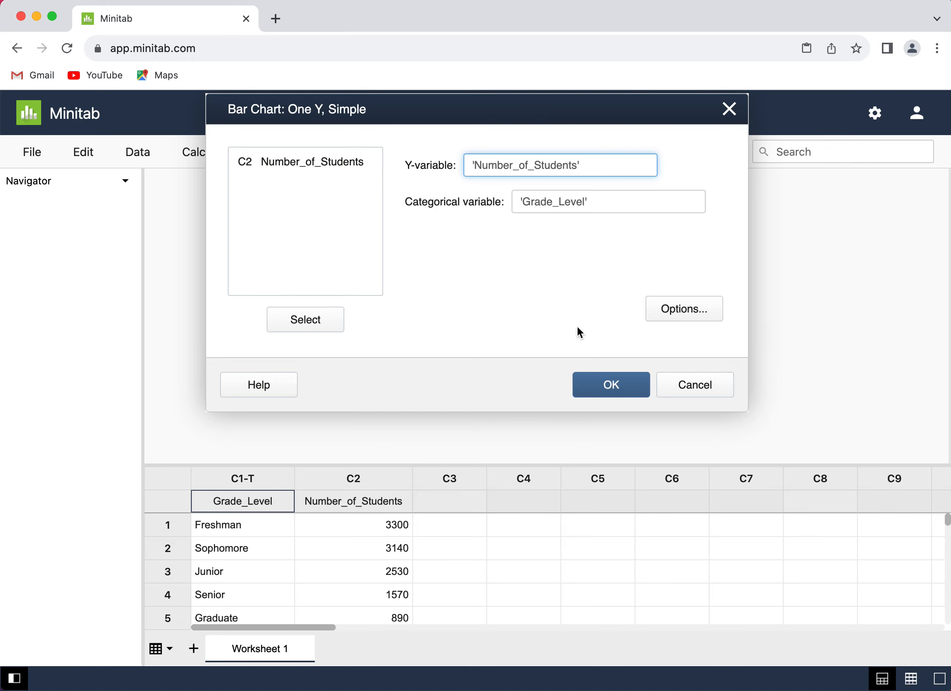
{"action": "left_click", "coordinate": [617, 387]}
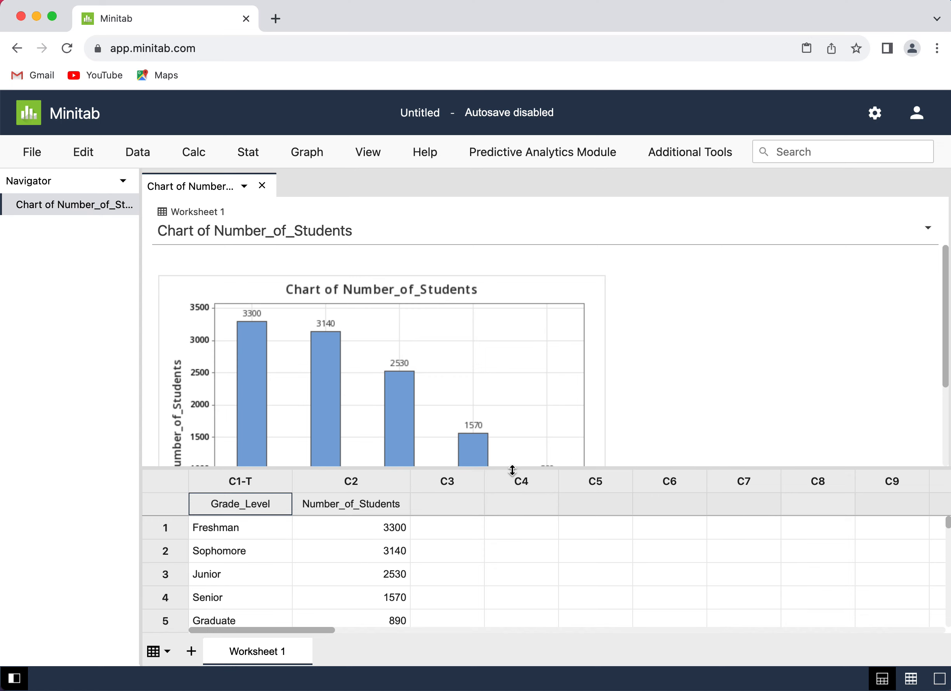
Step: Enlarge the output area to examine the whole bar chart, including its axis labels, and look at the available graph actions
{"action": "left_click_drag", "start_coordinate": [512, 469], "coordinate": [499, 558]}
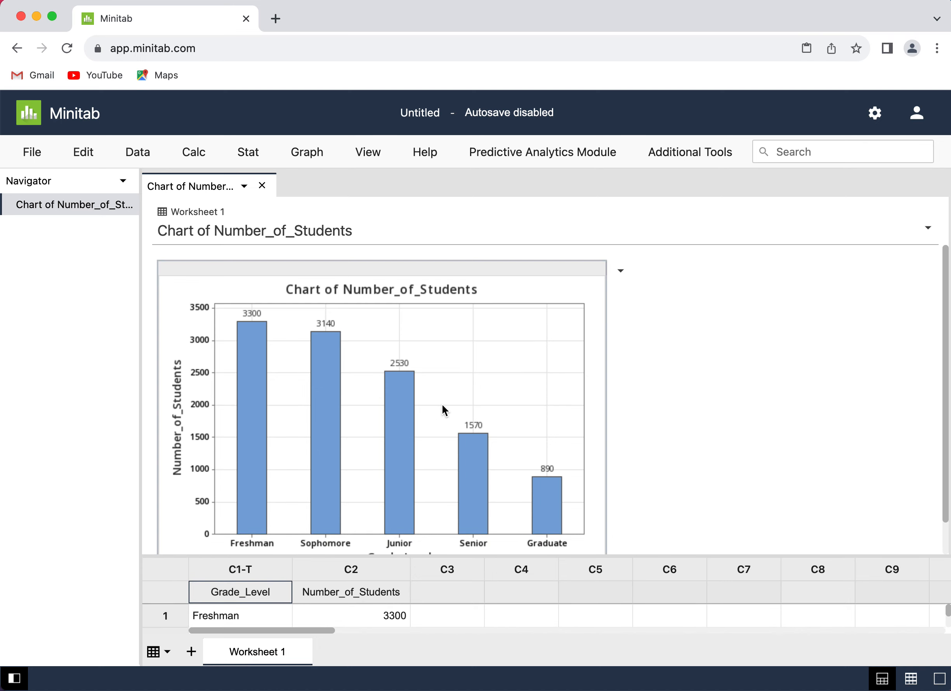
{"action": "mouse_move", "coordinate": [406, 388]}
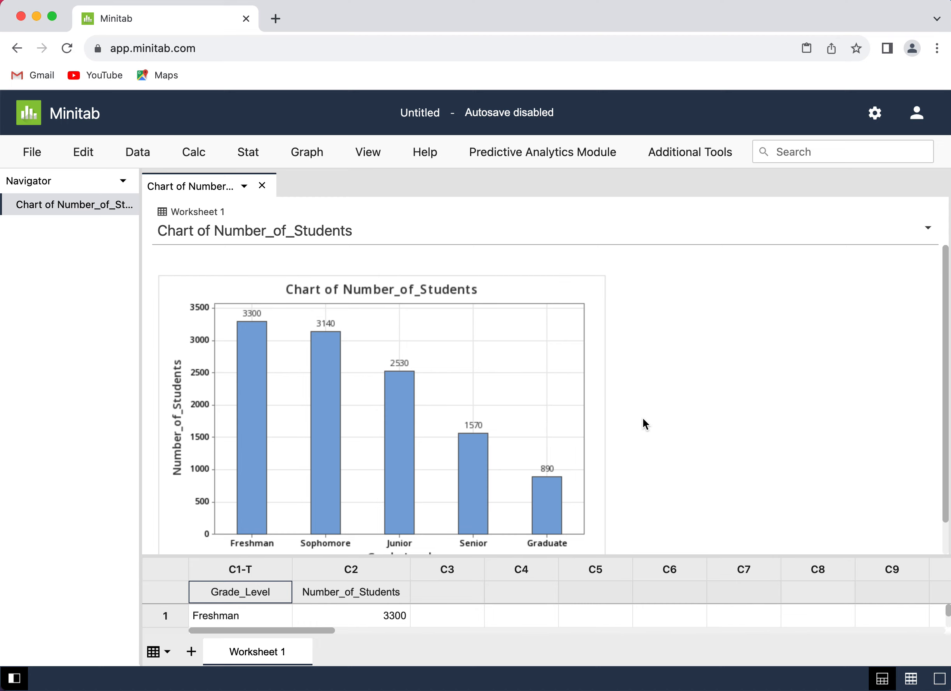
{"action": "scroll", "coordinate": [642, 418], "scroll_direction": "down", "scroll_amount": 2}
{"action": "scroll", "coordinate": [643, 417], "scroll_direction": "up", "scroll_amount": 2}
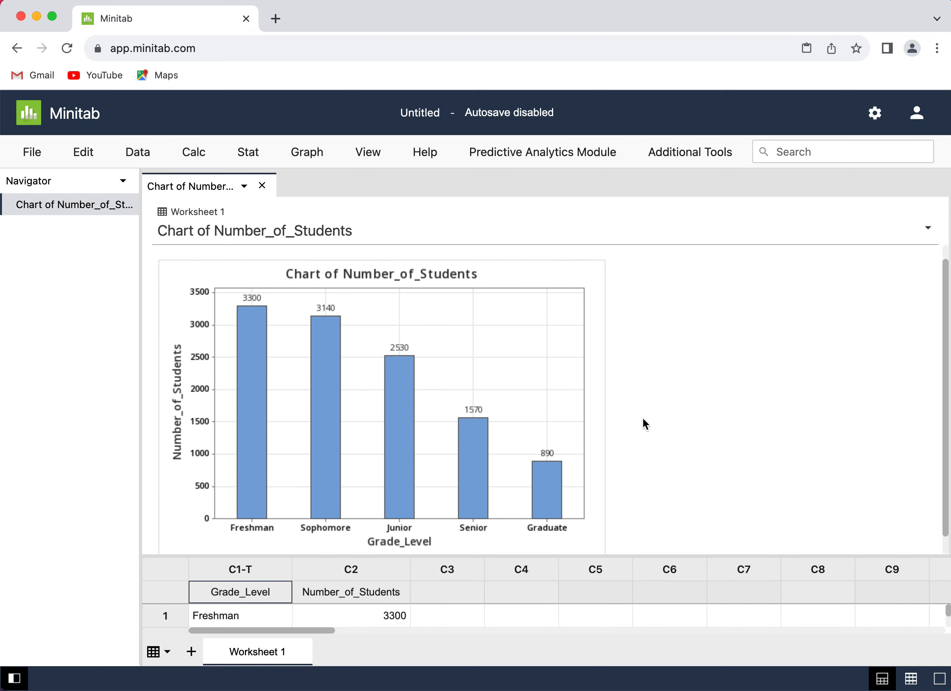
{"action": "scroll", "coordinate": [643, 418], "scroll_direction": "down", "scroll_amount": 2}
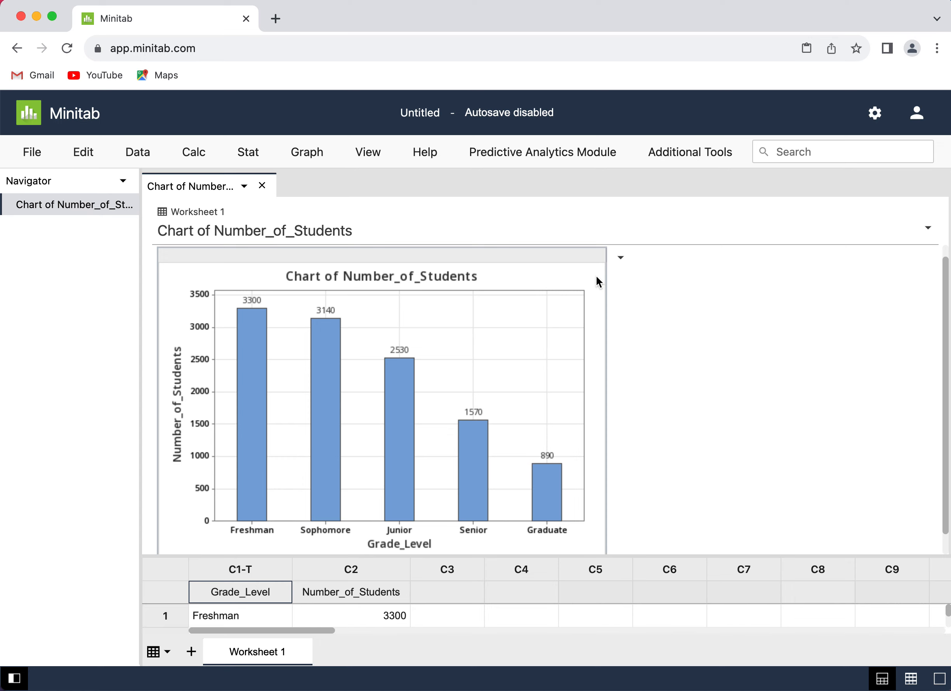
{"action": "left_click", "coordinate": [623, 261]}
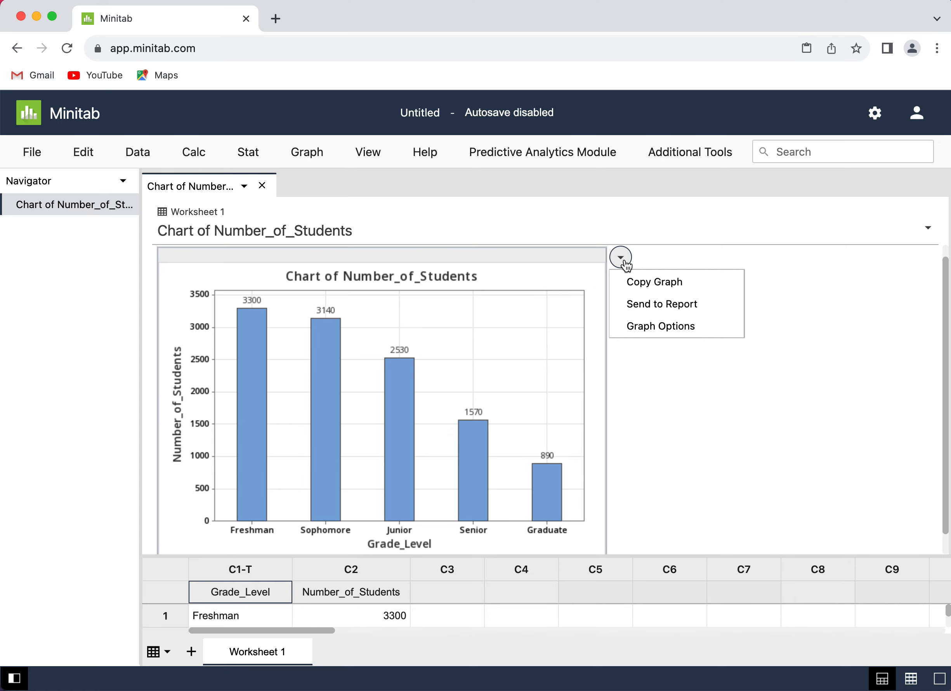
{"action": "left_click", "coordinate": [621, 261]}
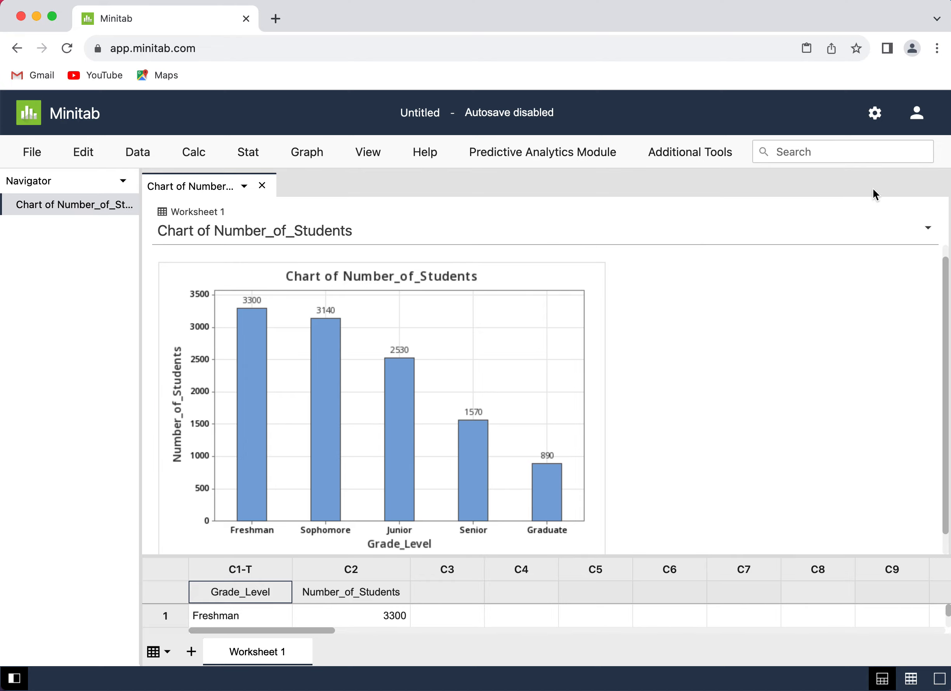
Step: Switch to the MyLab homework window, choose chart D as the answer to part a, and check the answer
{"action": "key", "text": "super+Tab"}
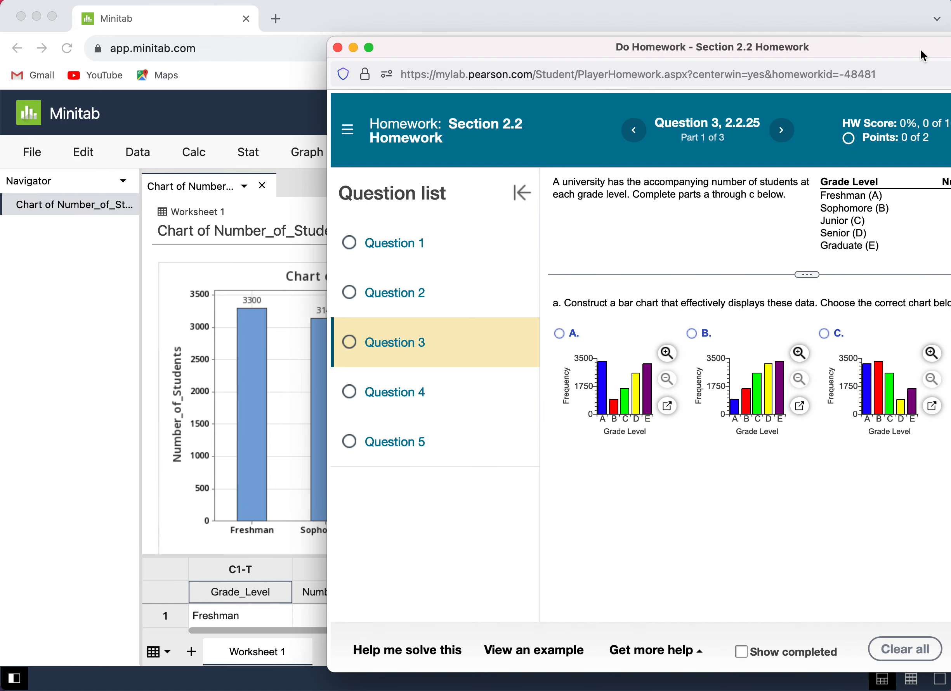
{"action": "left_click_drag", "start_coordinate": [897, 49], "coordinate": [950, 45]}
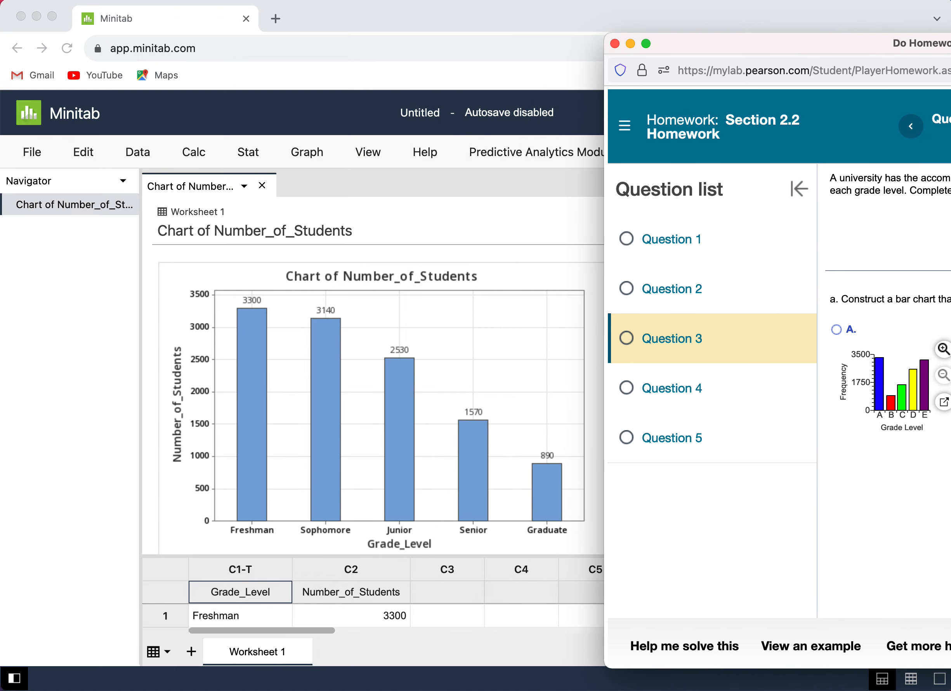
{"action": "left_click_drag", "start_coordinate": [950, 46], "coordinate": [715, 31]}
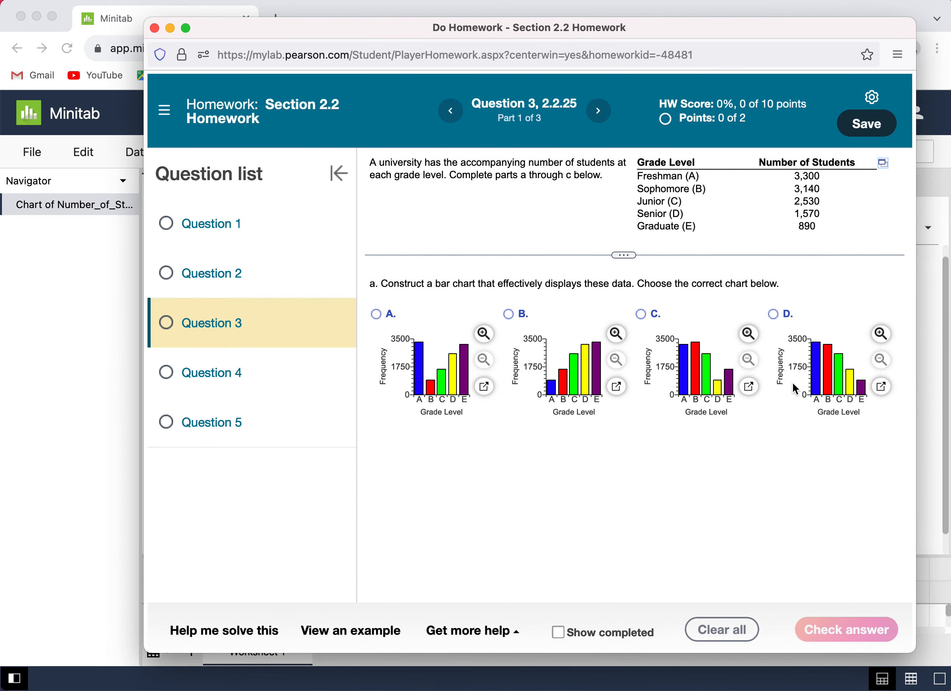
{"action": "left_click", "coordinate": [774, 316]}
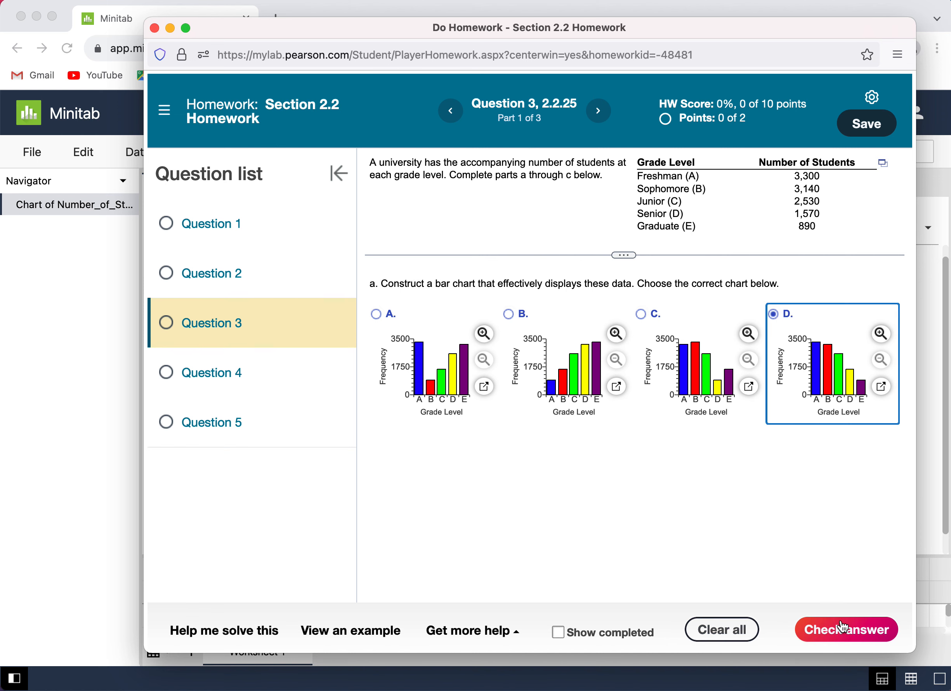
{"action": "left_click", "coordinate": [844, 633]}
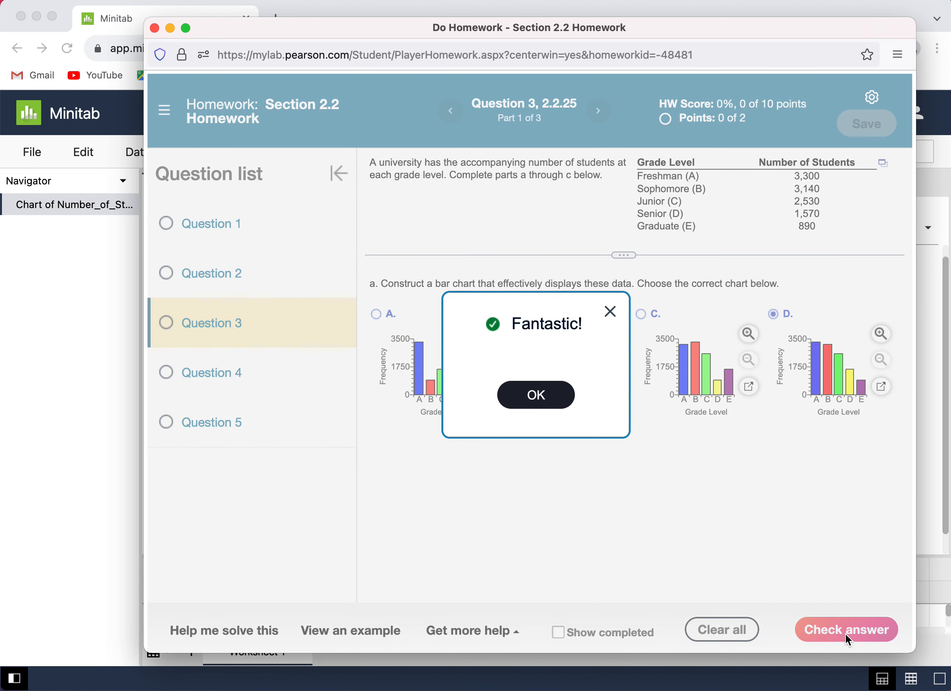